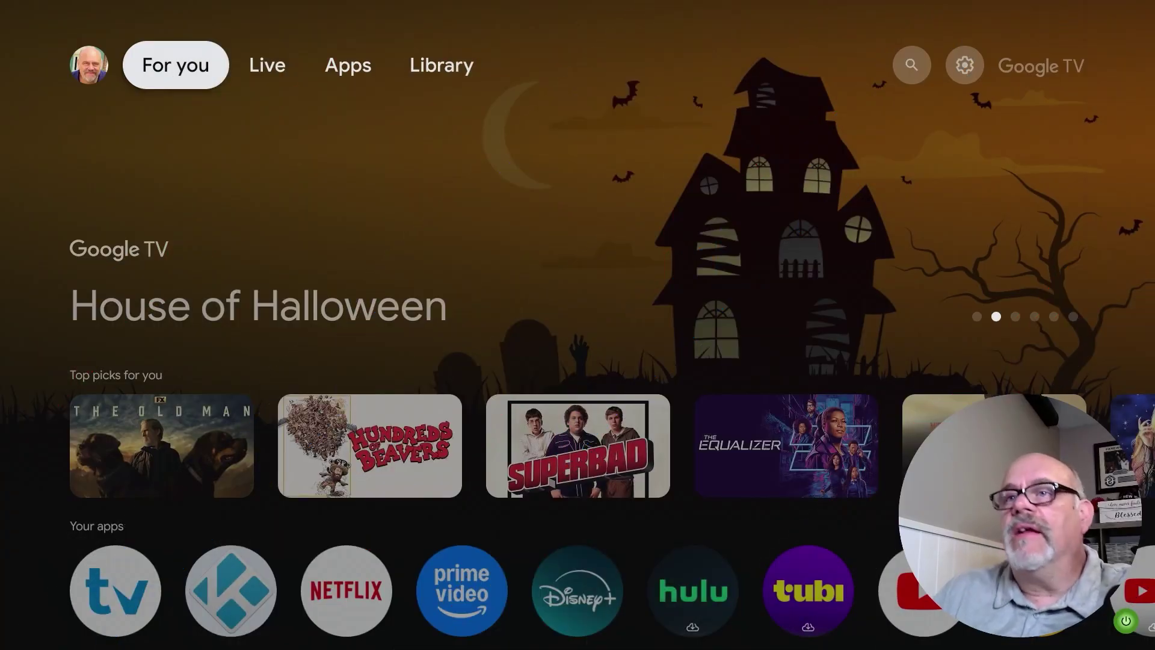
Go down to the Your apps row and launch the app two tiles along, starting a full-screen video
{"action": "key", "text": "Down"}
{"action": "key", "text": "Down"}
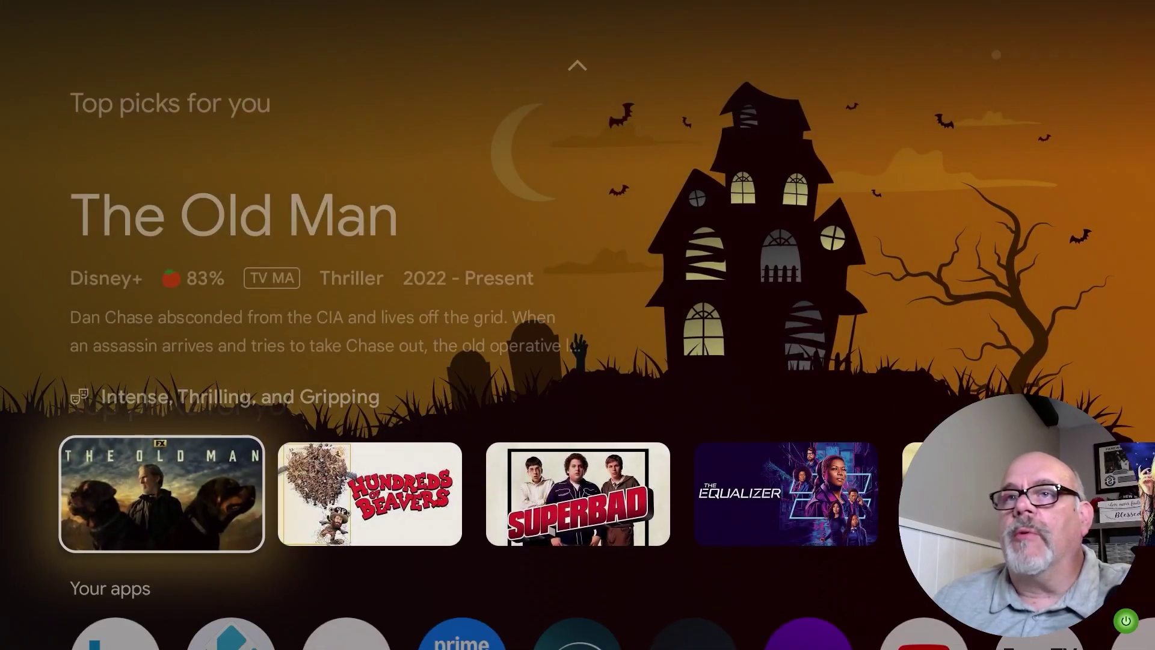
{"action": "key", "text": "Down"}
{"action": "key", "text": "Right"}
{"action": "key", "text": "Right"}
{"action": "key", "text": "Right"}
{"action": "key", "text": "Right"}
{"action": "key", "text": "Right"}
{"action": "key", "text": "Right"}
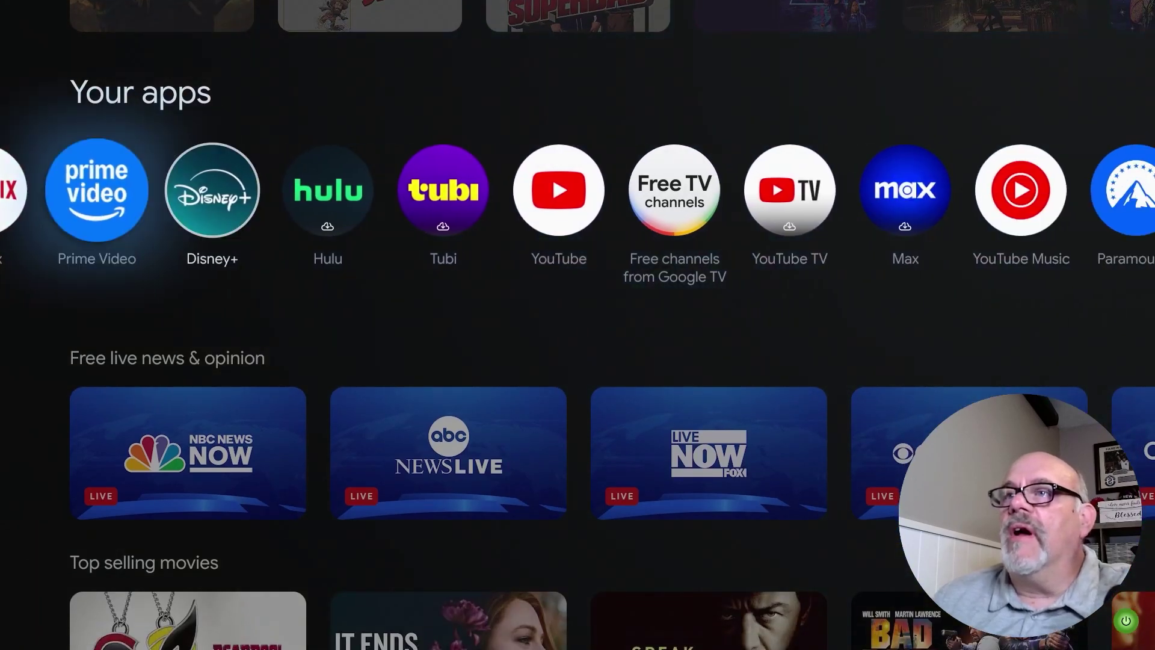
{"action": "key", "text": "Right"}
{"action": "key", "text": "Right"}
{"action": "key", "text": "Right"}
{"action": "key", "text": "Right"}
{"action": "key", "text": "Right"}
{"action": "key", "text": "Right"}
{"action": "key", "text": "Right"}
{"action": "key", "text": "Right"}
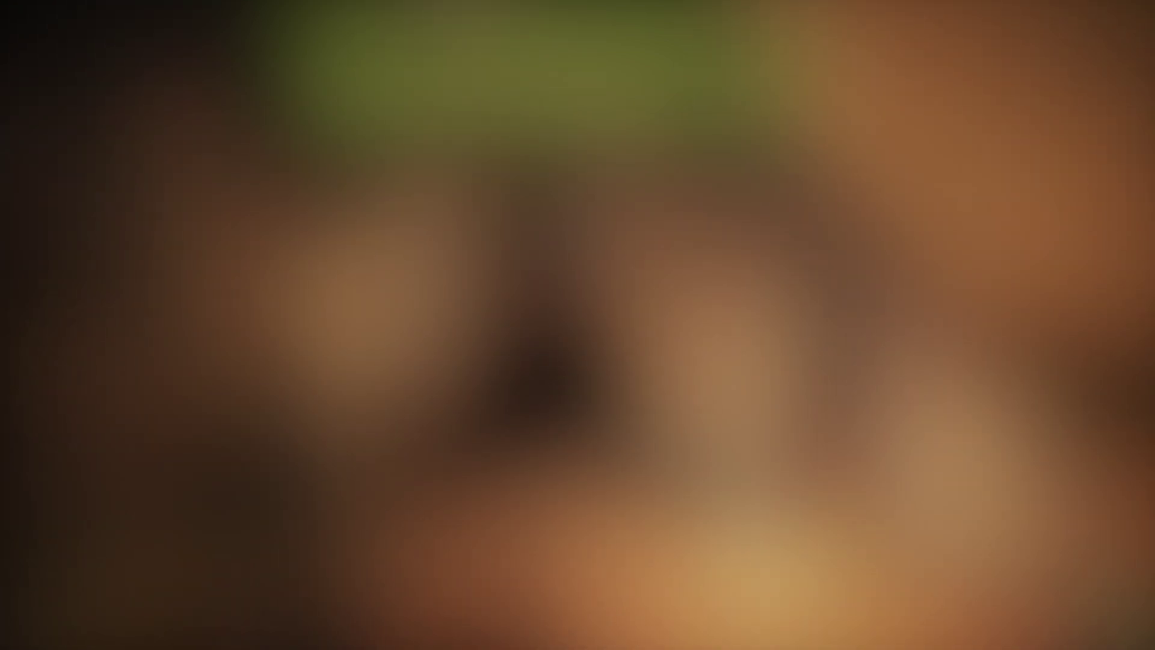
Answer OK to 'Do you want to exit player?' to leave the video for the home screen
{"action": "key", "text": "Escape"}
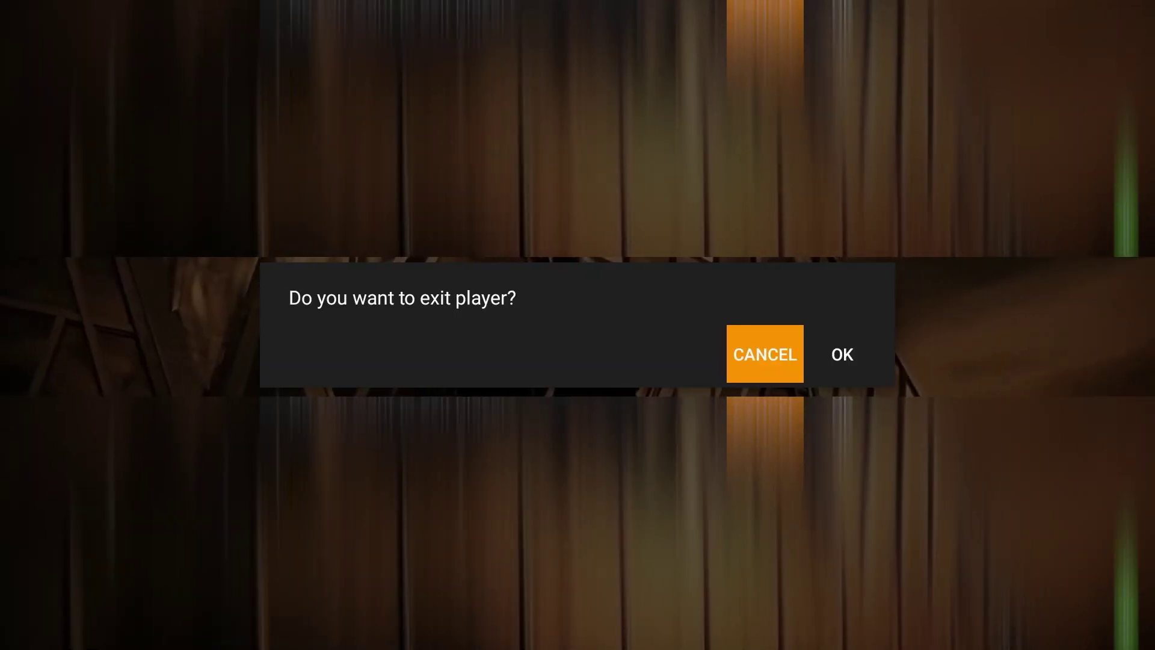
{"action": "key", "text": "Right"}
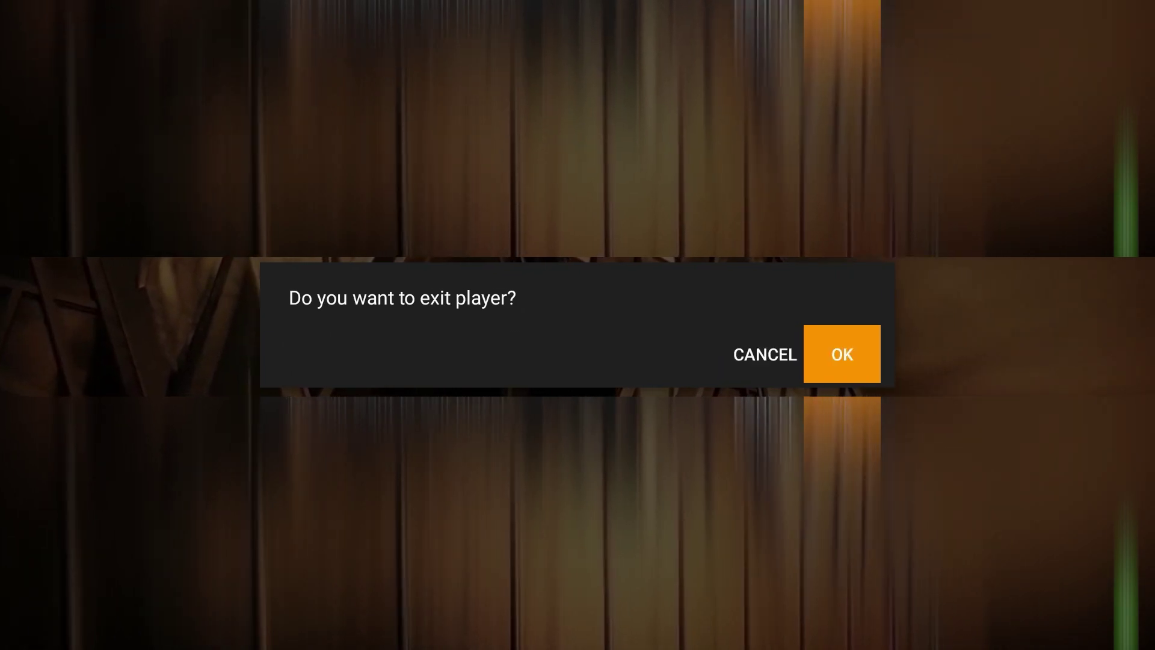
{"action": "key", "text": "Return"}
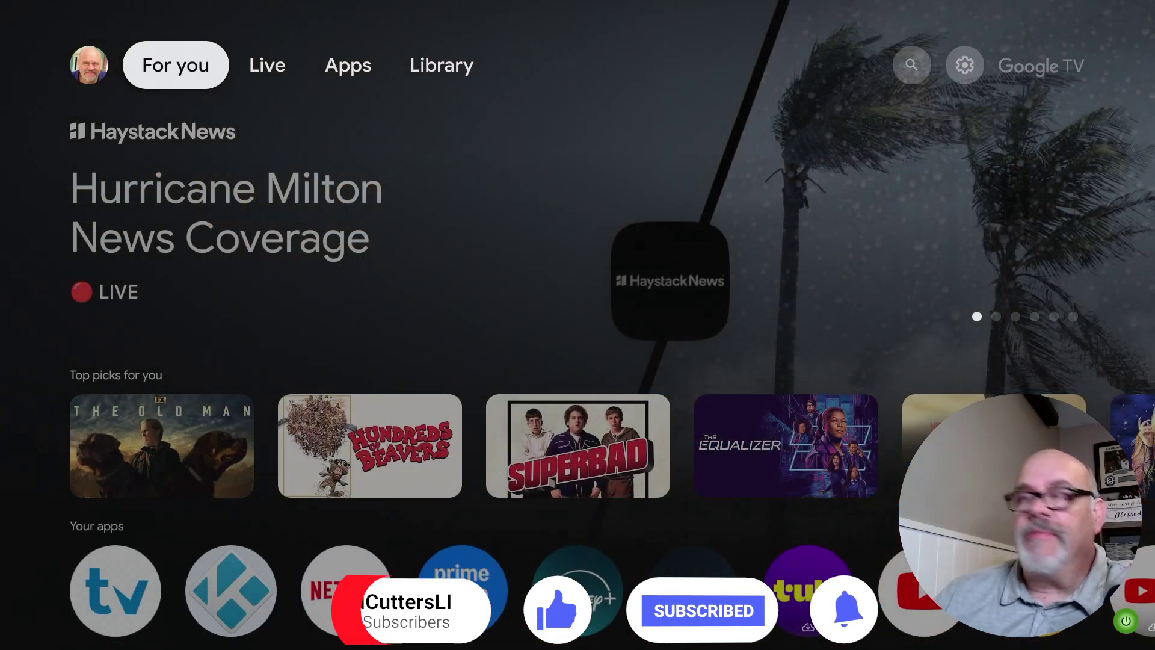
Go from quick settings into All settings and open System
{"action": "key", "text": "Menu"}
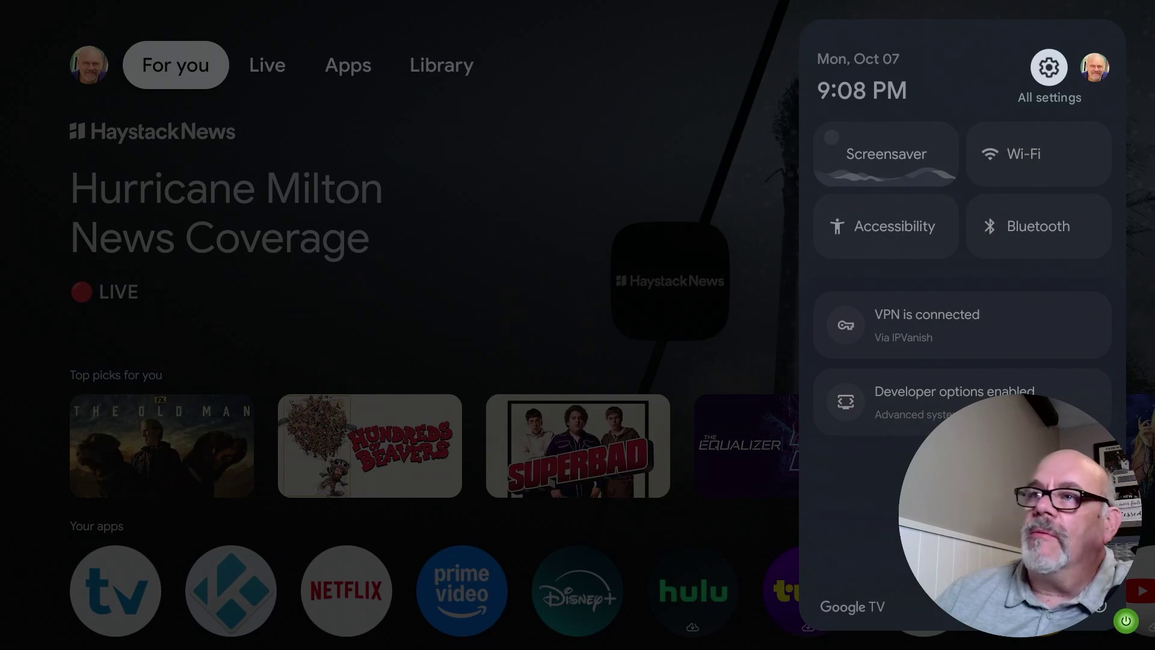
{"action": "key", "text": "Return"}
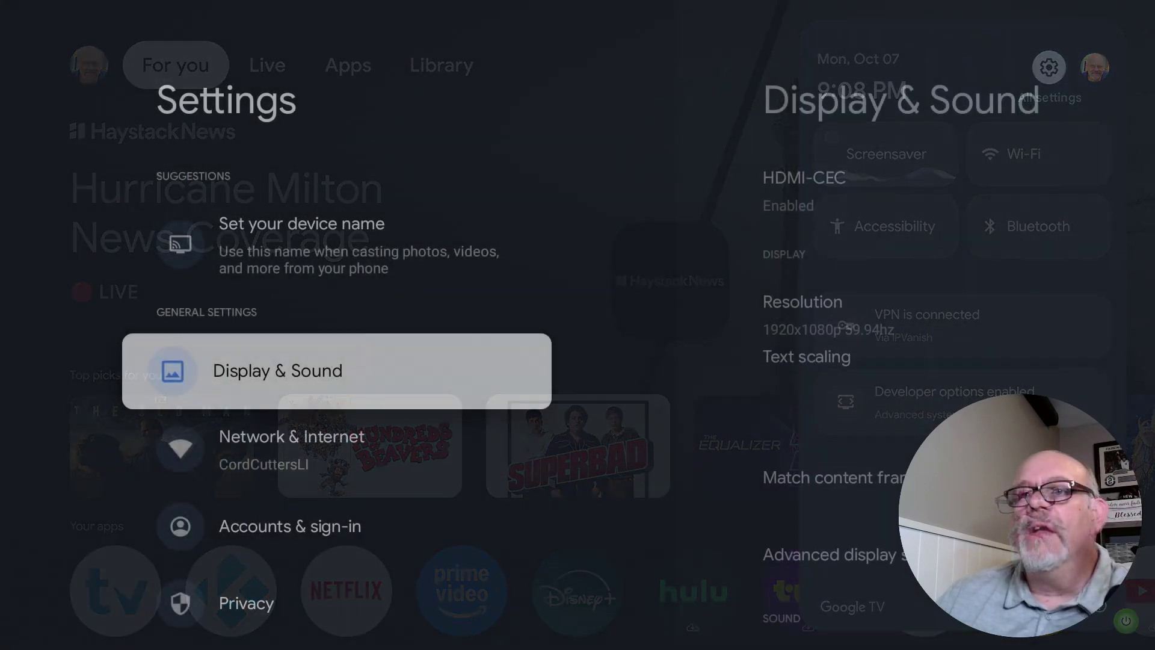
{"action": "key", "text": "Down"}
{"action": "key", "text": "Down"}
{"action": "key", "text": "Down"}
{"action": "key", "text": "Down"}
{"action": "key", "text": "Down"}
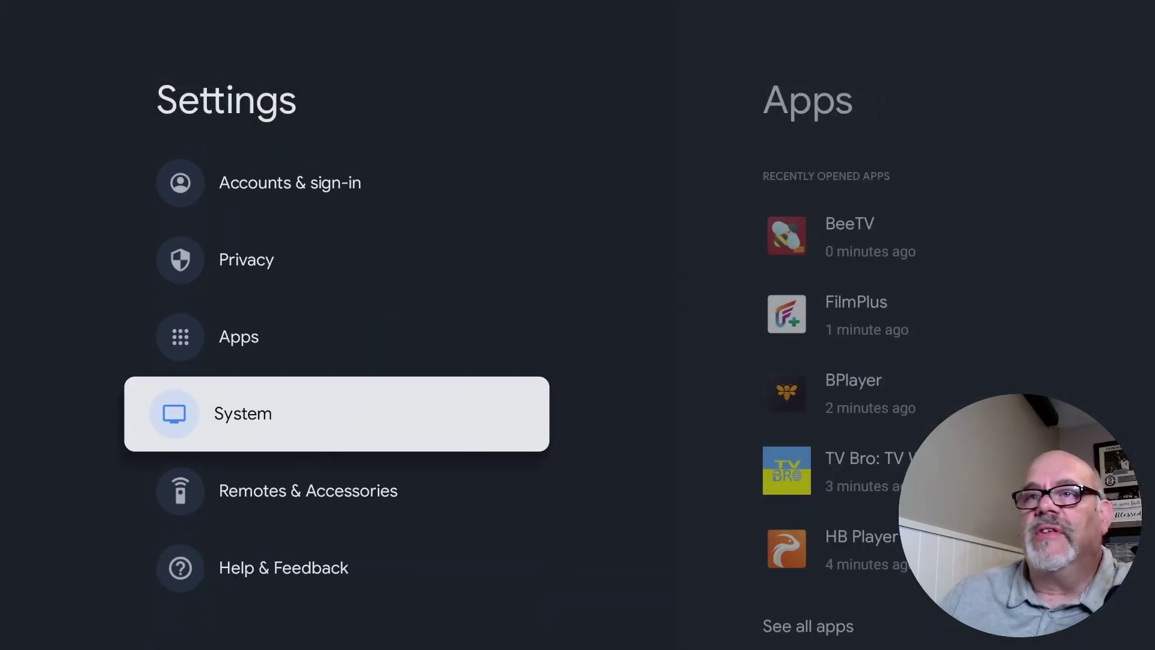
{"action": "key", "text": "Return"}
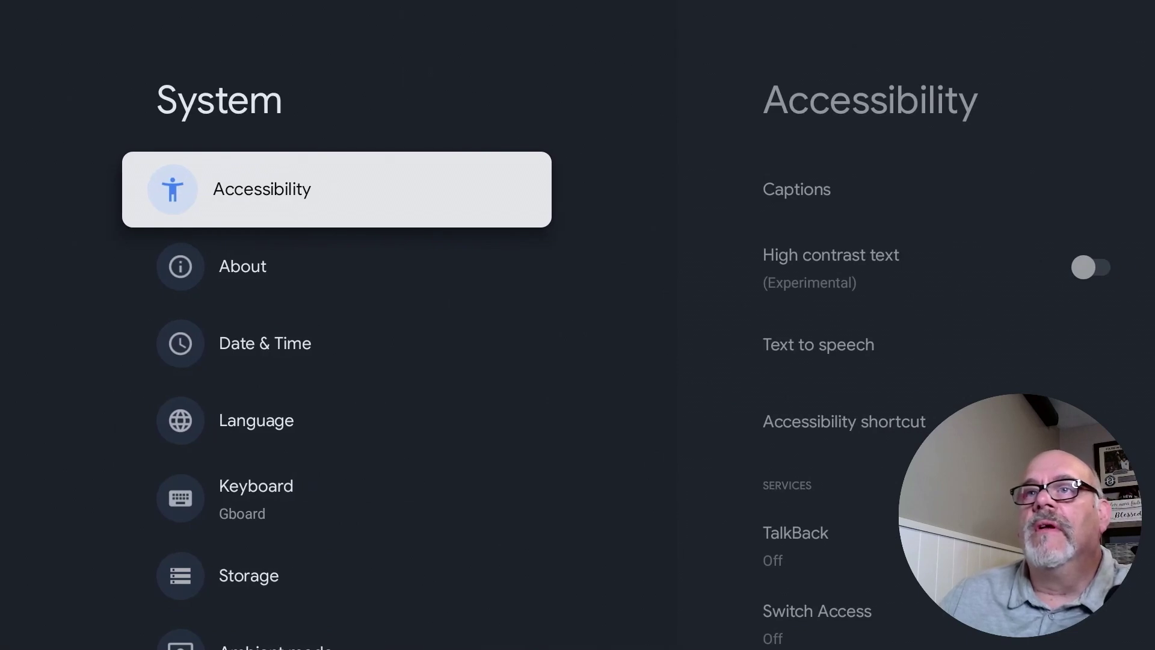
Open the About page and highlight the Android TV OS build entry
{"action": "key", "text": "Down"}
{"action": "key", "text": "Return"}
{"action": "key", "text": "Down"}
{"action": "key", "text": "Down"}
{"action": "key", "text": "Down"}
{"action": "key", "text": "Down"}
{"action": "key", "text": "Down"}
{"action": "key", "text": "Down"}
{"action": "key", "text": "Down"}
{"action": "key", "text": "Down"}
{"action": "key", "text": "Down"}
{"action": "key", "text": "Down"}
{"action": "key", "text": "Up"}
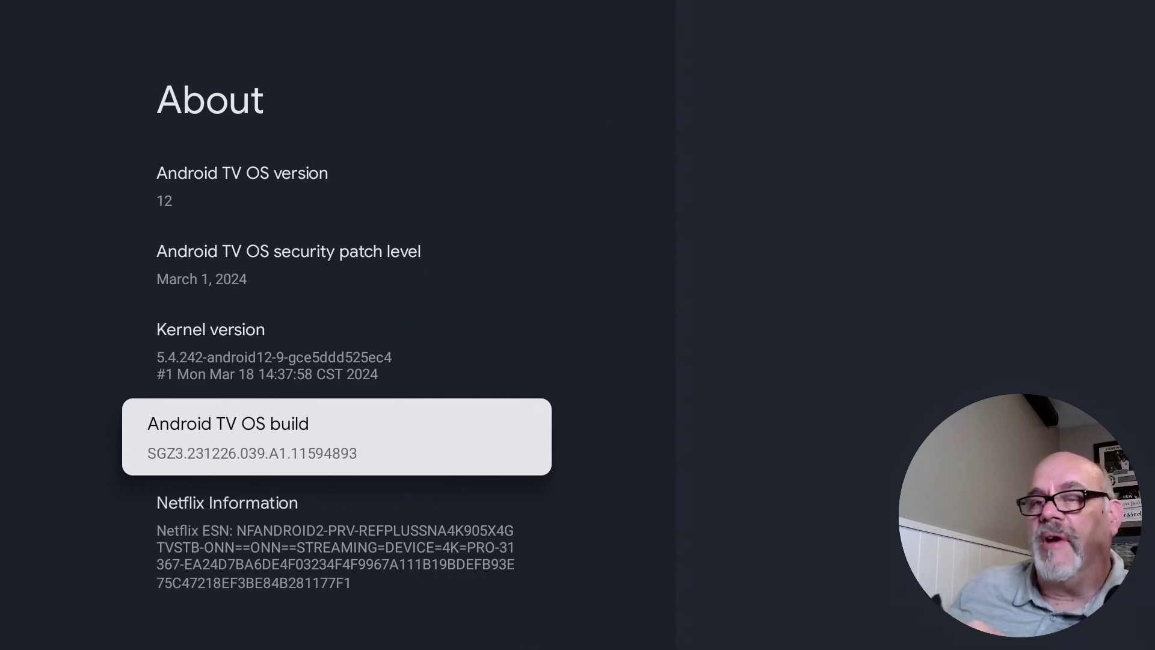
Tap Android TV OS build five times to get 'you are already a developer', then return to System
{"action": "key", "text": "Return"}
{"action": "key", "text": "Return"}
{"action": "key", "text": "Return"}
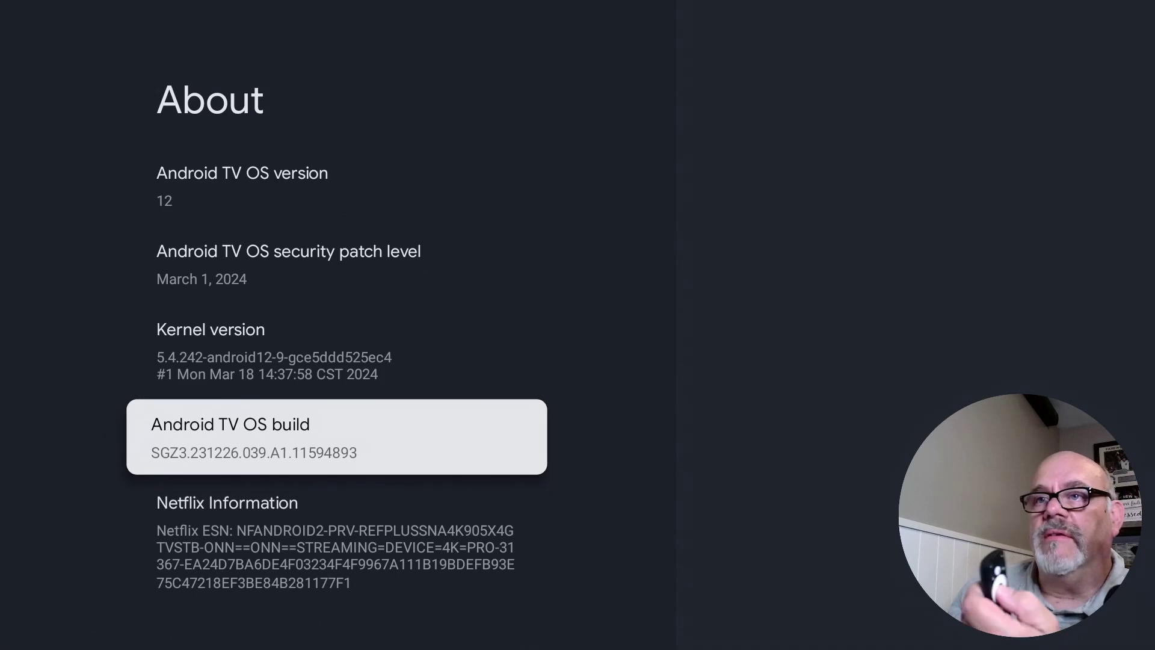
{"action": "key", "text": "Return"}
{"action": "key", "text": "Return"}
{"action": "key", "text": "Return"}
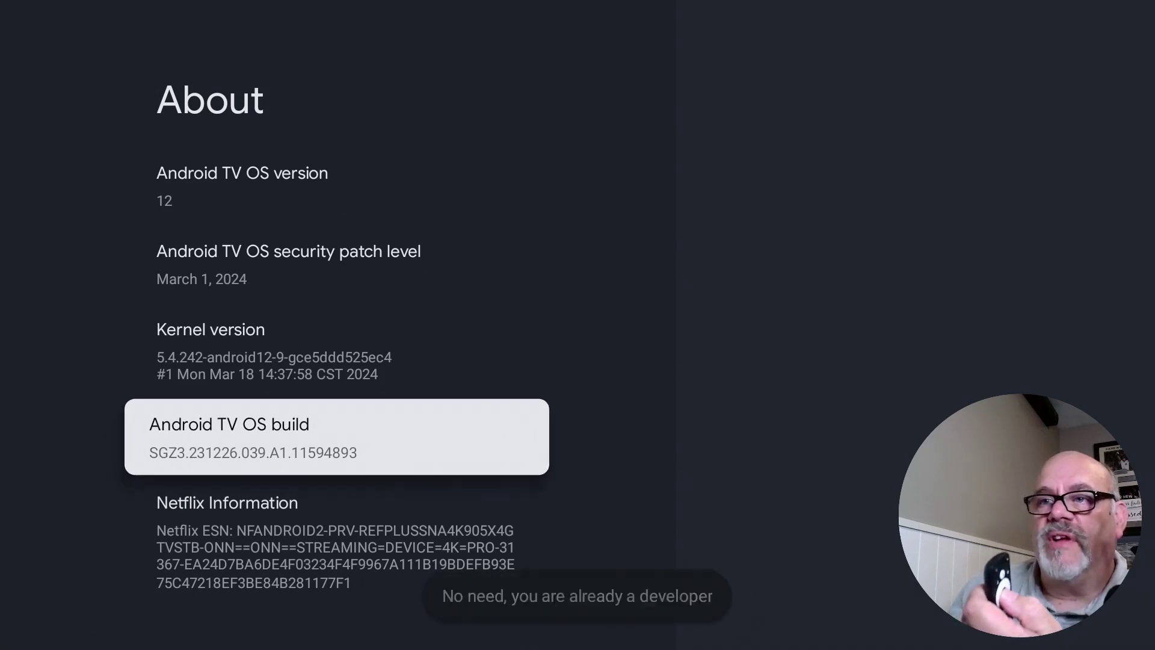
{"action": "key", "text": "Return"}
{"action": "key", "text": "Return"}
{"action": "key", "text": "Return"}
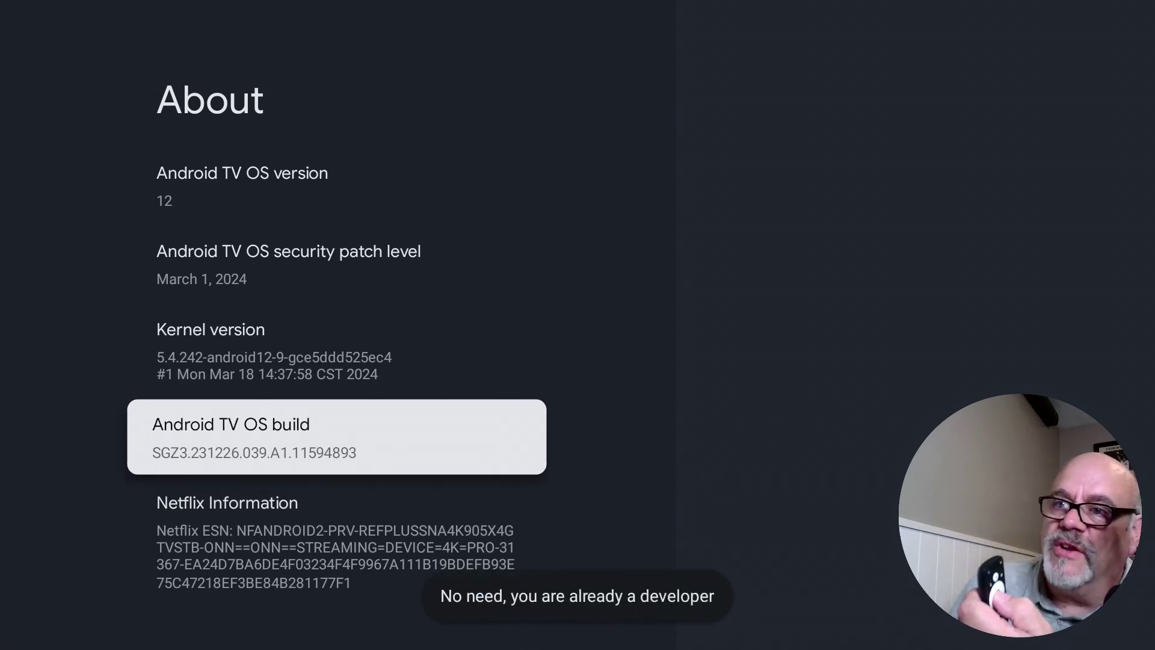
{"action": "key", "text": "Return"}
{"action": "key", "text": "Return"}
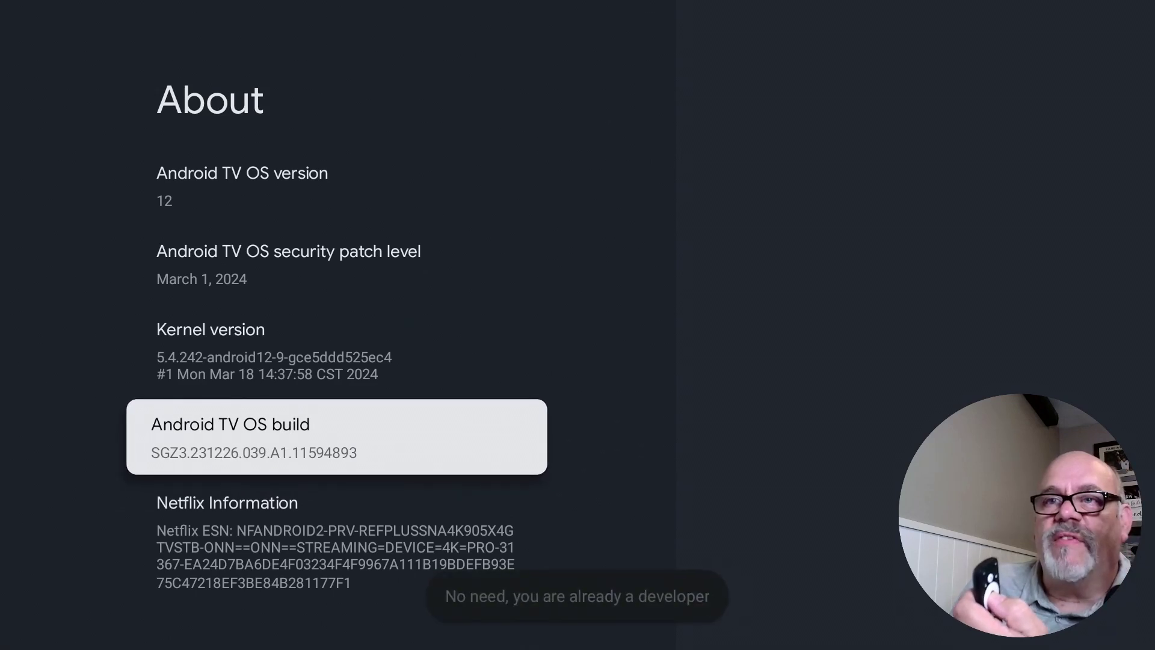
{"action": "key", "text": "Return"}
{"action": "key", "text": "Return"}
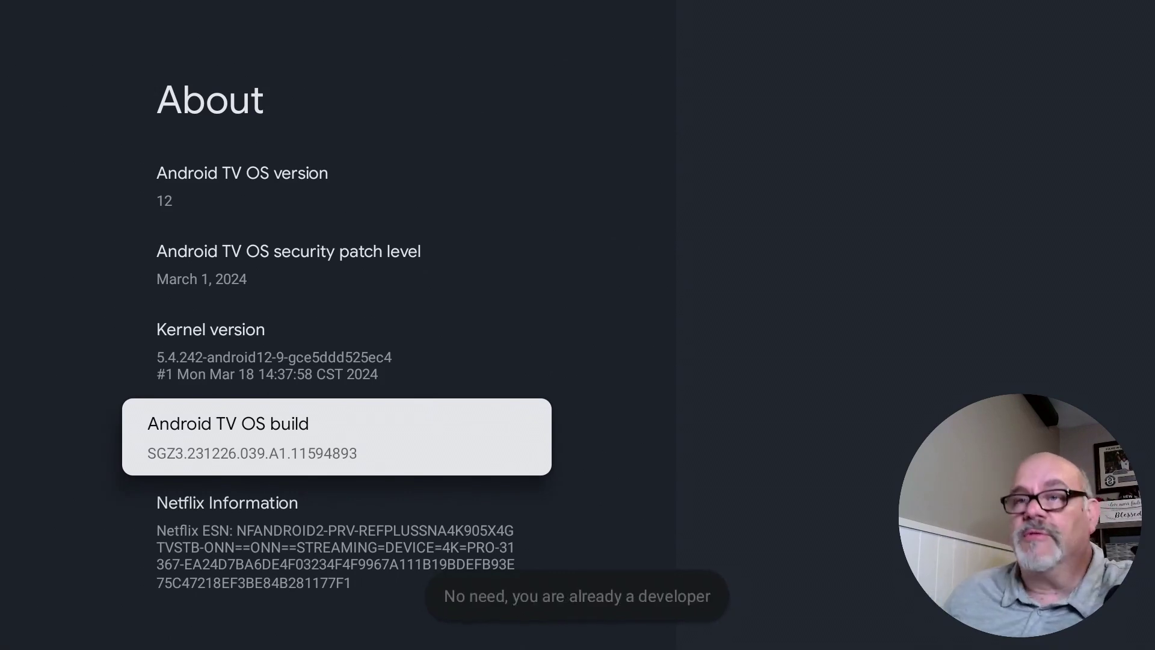
{"action": "key", "text": "Escape"}
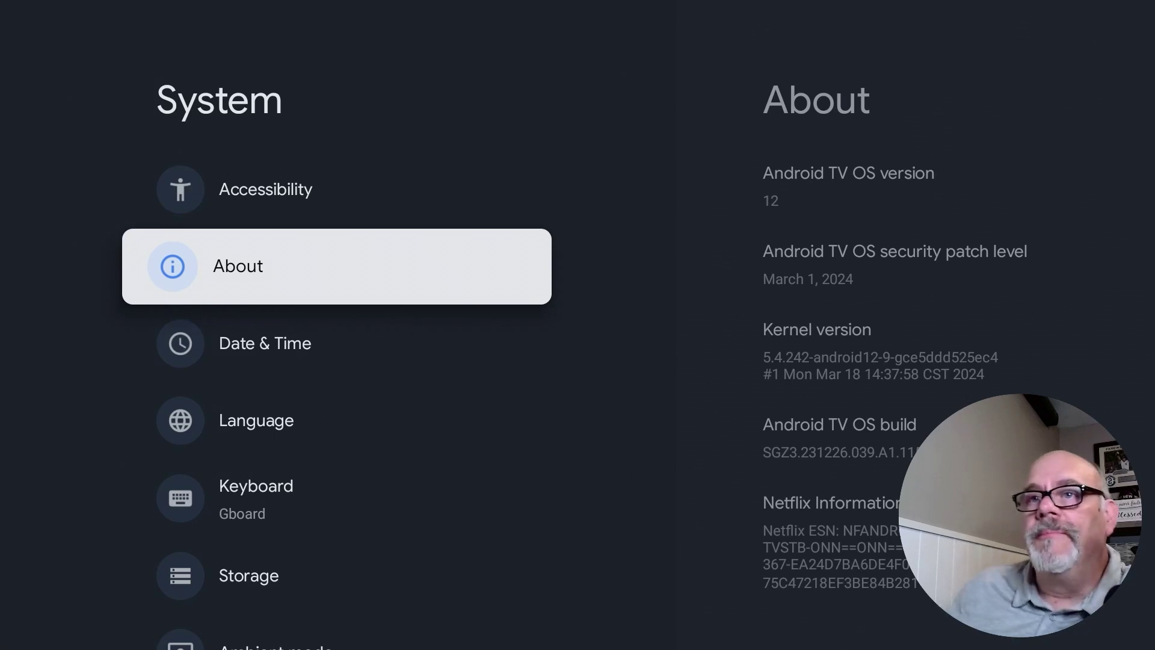
Open Developer options from the System settings list
{"action": "key", "text": "Down"}
{"action": "key", "text": "Down"}
{"action": "key", "text": "Down"}
{"action": "key", "text": "Down"}
{"action": "key", "text": "Down"}
{"action": "key", "text": "Down"}
{"action": "key", "text": "Down"}
{"action": "key", "text": "Down"}
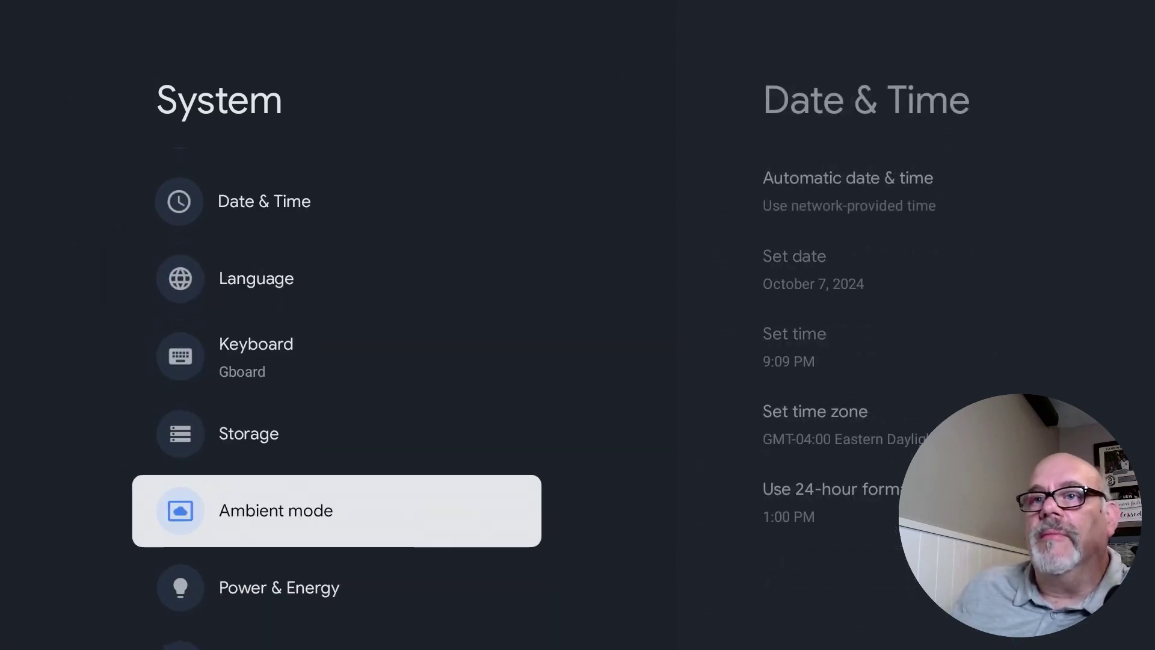
{"action": "key", "text": "Up"}
{"action": "key", "text": "Return"}
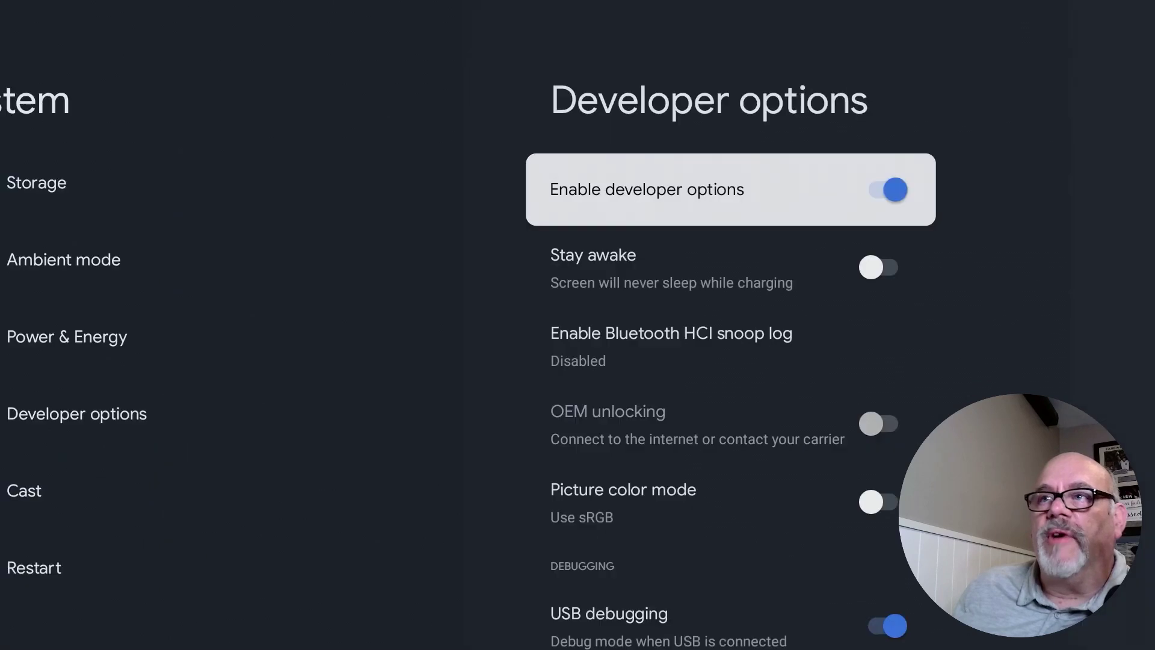
Switch USB debugging back on, approve the Allow USB debugging prompt, and go Home
{"action": "key", "text": "Down"}
{"action": "key", "text": "Down"}
{"action": "key", "text": "Down"}
{"action": "key", "text": "Down"}
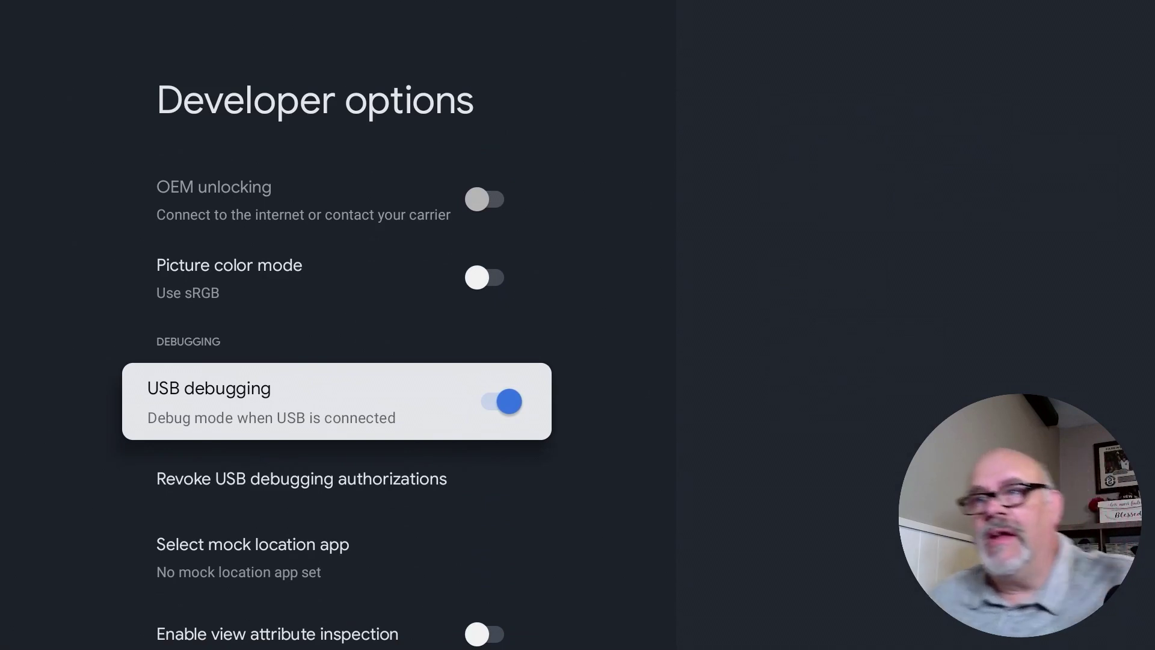
{"action": "key", "text": "Return"}
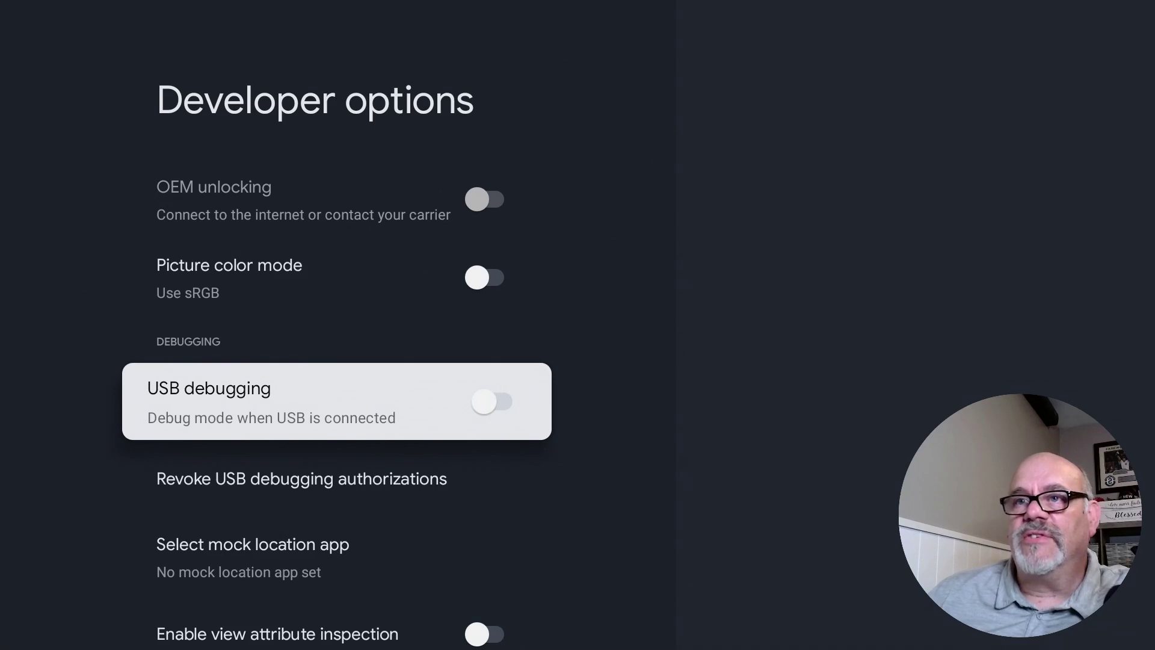
{"action": "key", "text": "Return"}
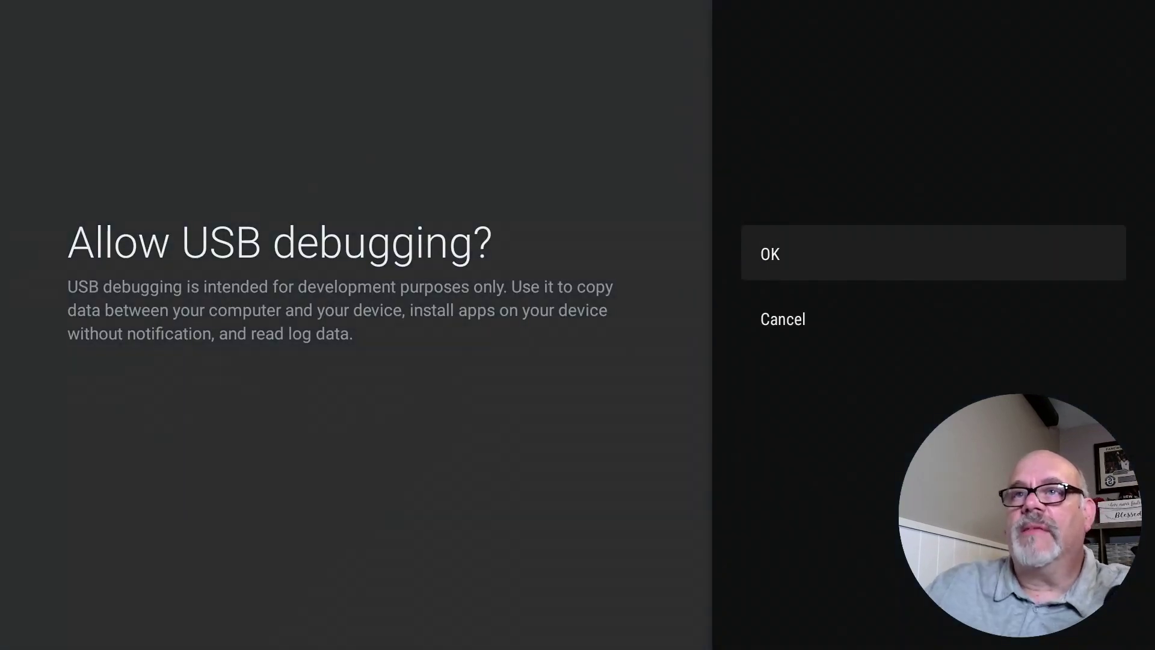
{"action": "key", "text": "Return"}
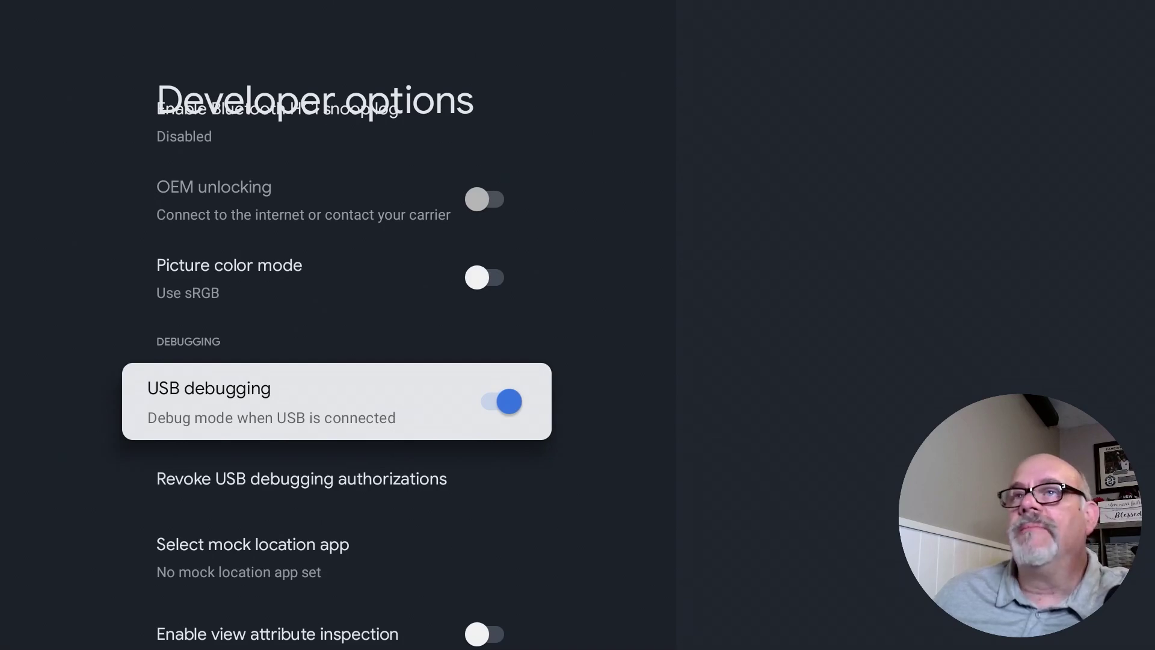
{"action": "key", "text": "Home"}
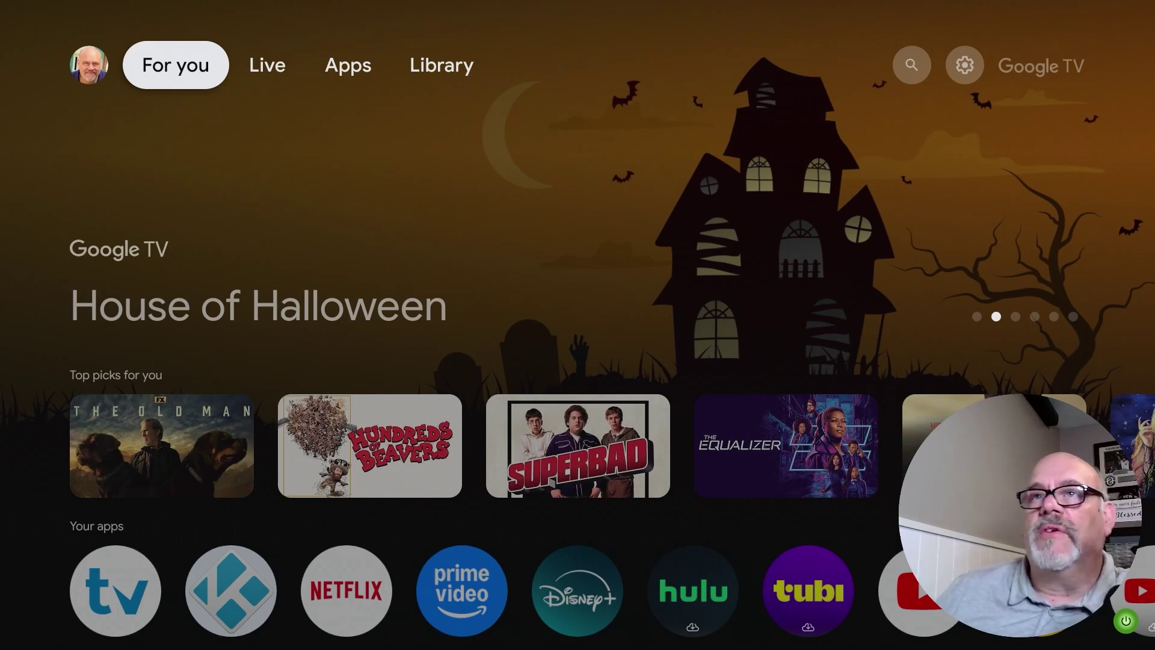
Open the Search for apps and games bar in the Apps tab
{"action": "key", "text": "Right"}
{"action": "key", "text": "Right"}
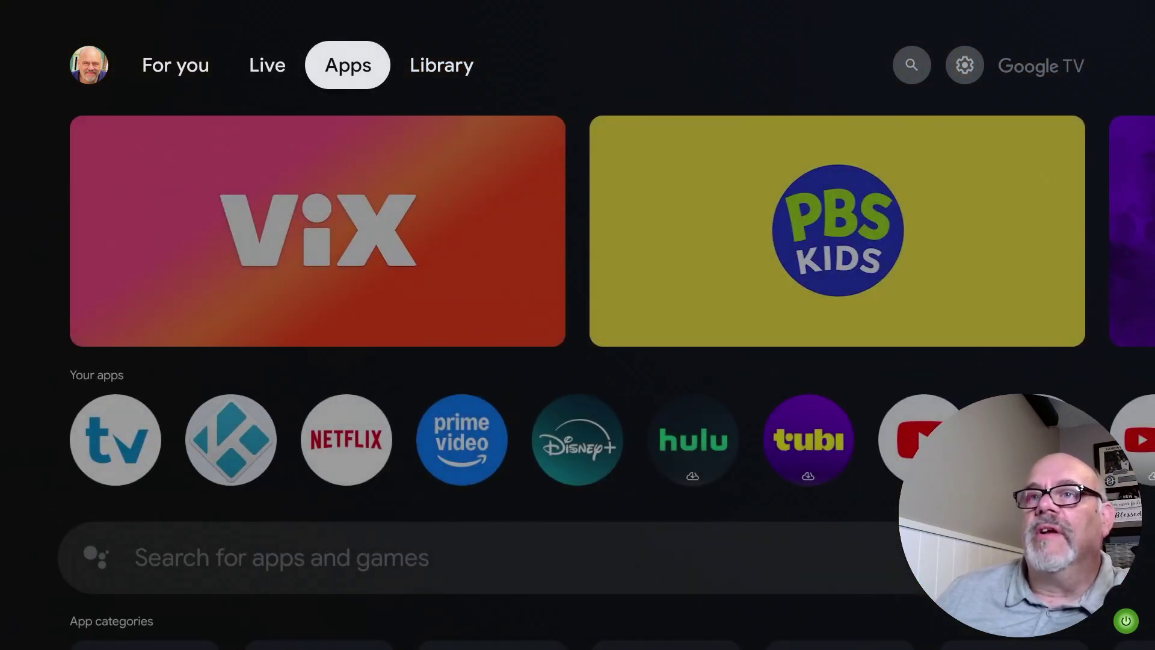
{"action": "key", "text": "Down"}
{"action": "key", "text": "Down"}
{"action": "key", "text": "Down"}
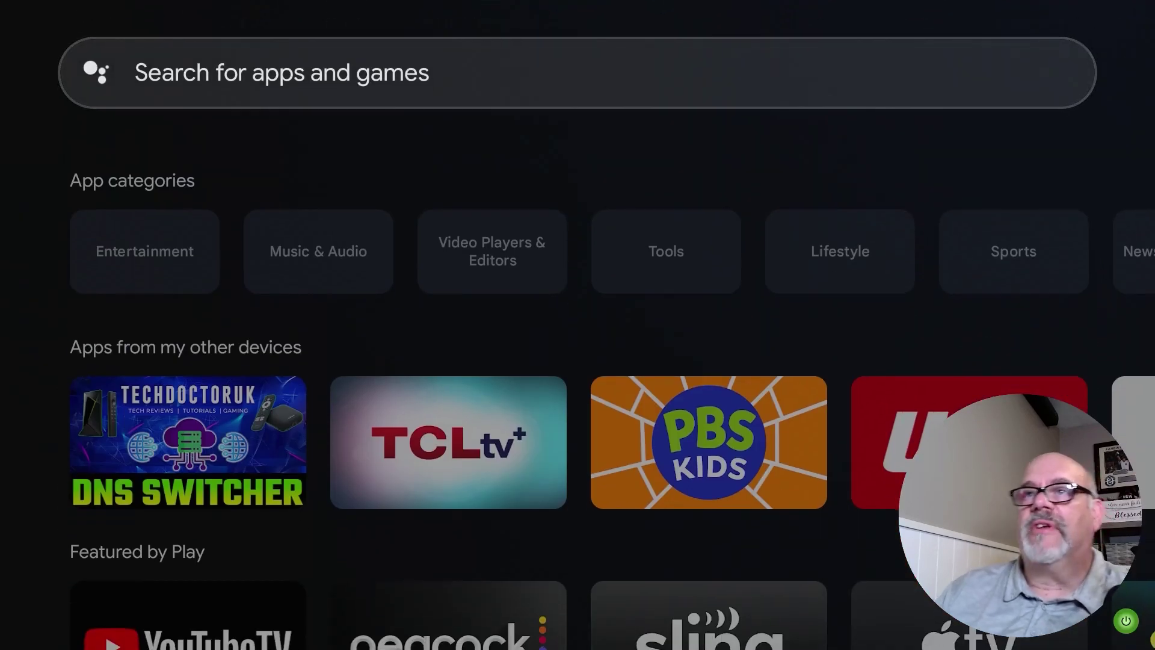
{"action": "key", "text": "Return"}
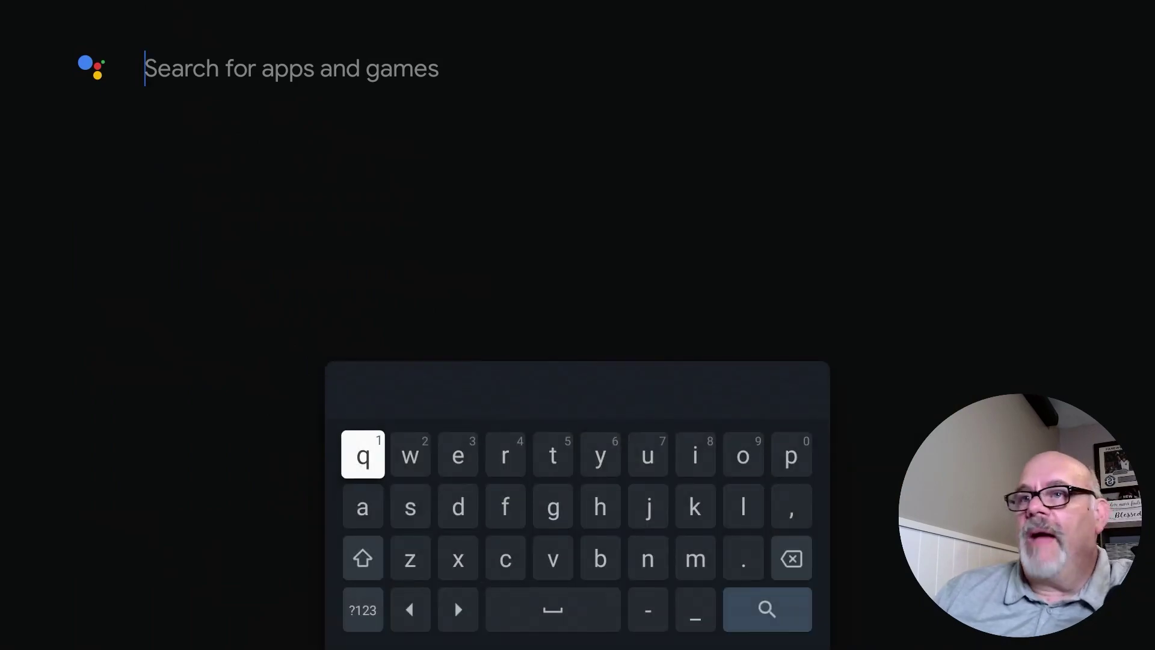
Enter 'tduk' on the on-screen keyboard and run the search
{"action": "key", "text": "Right"}
{"action": "key", "text": "Right"}
{"action": "key", "text": "Right"}
{"action": "key", "text": "Right"}
{"action": "key", "text": "Return"}
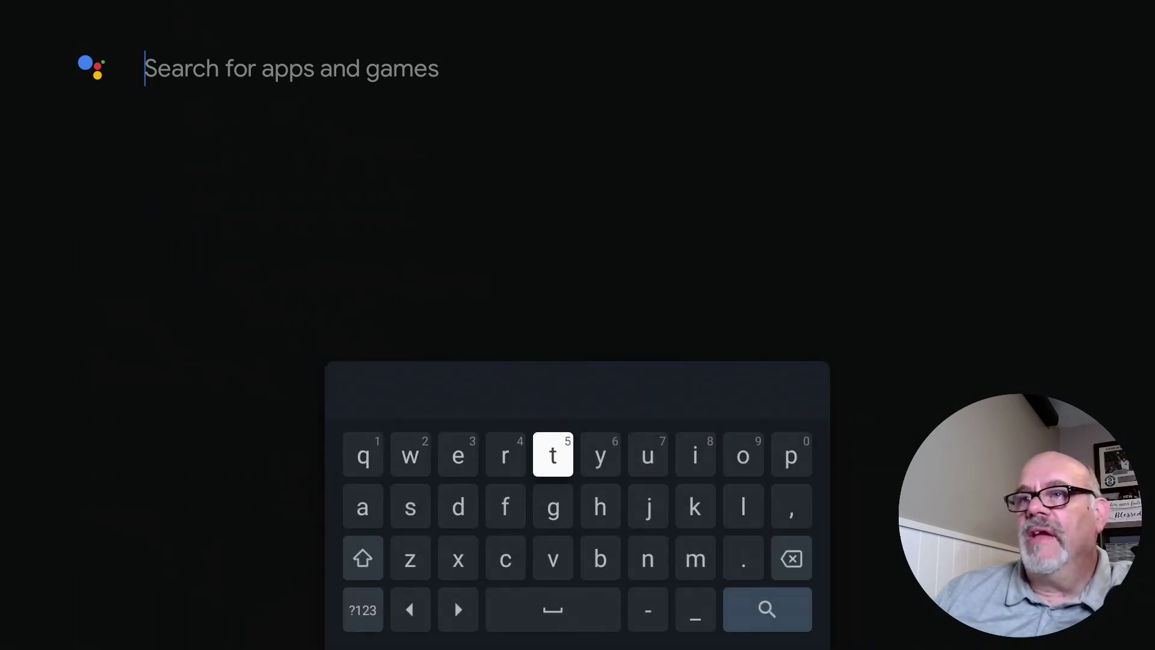
{"action": "key", "text": "Down"}
{"action": "key", "text": "Left"}
{"action": "key", "text": "Left"}
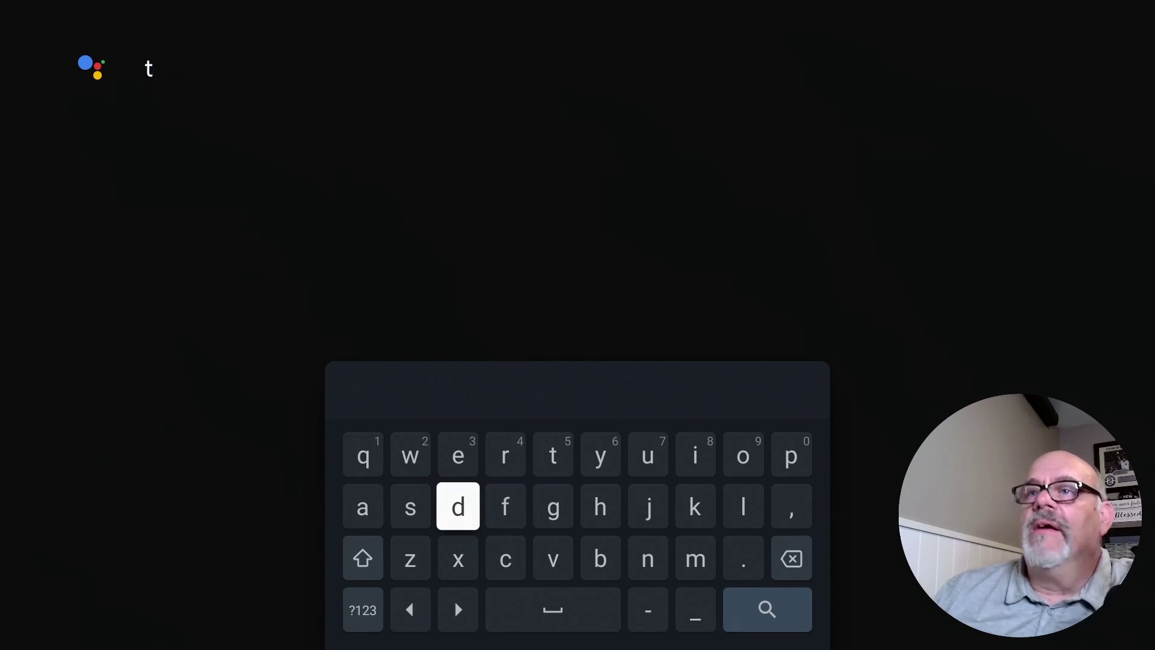
{"action": "key", "text": "Return"}
{"action": "key", "text": "Up"}
{"action": "key", "text": "Right"}
{"action": "key", "text": "Right"}
{"action": "key", "text": "Right"}
{"action": "key", "text": "Right"}
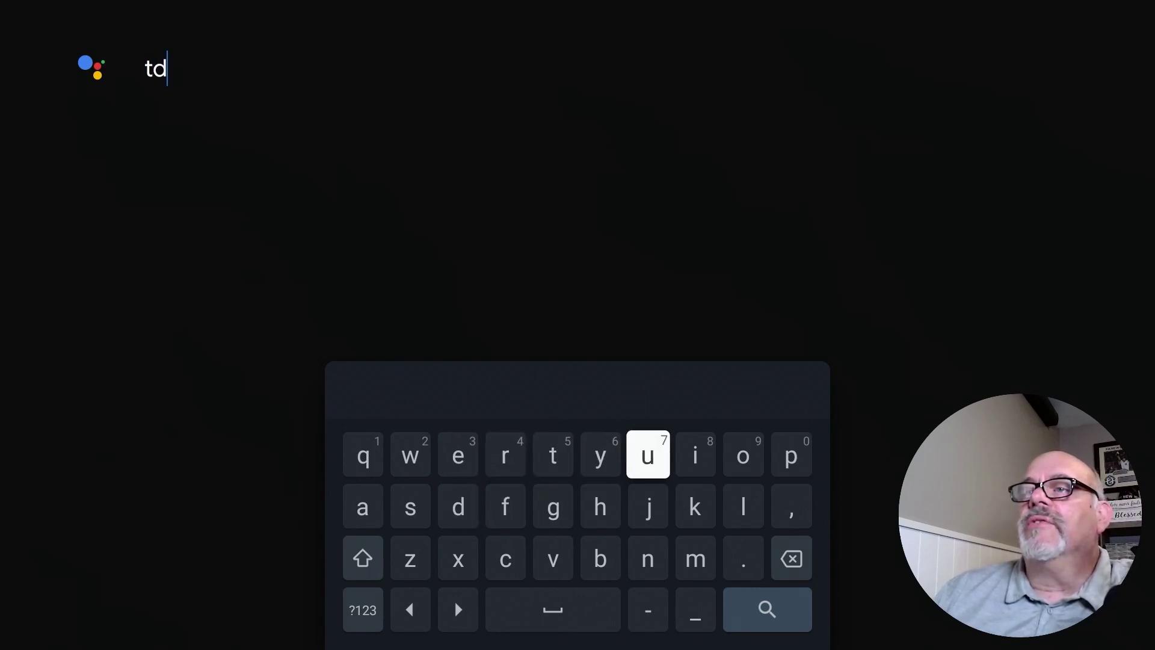
{"action": "key", "text": "Return"}
{"action": "key", "text": "Down"}
{"action": "key", "text": "Right"}
{"action": "key", "text": "Return"}
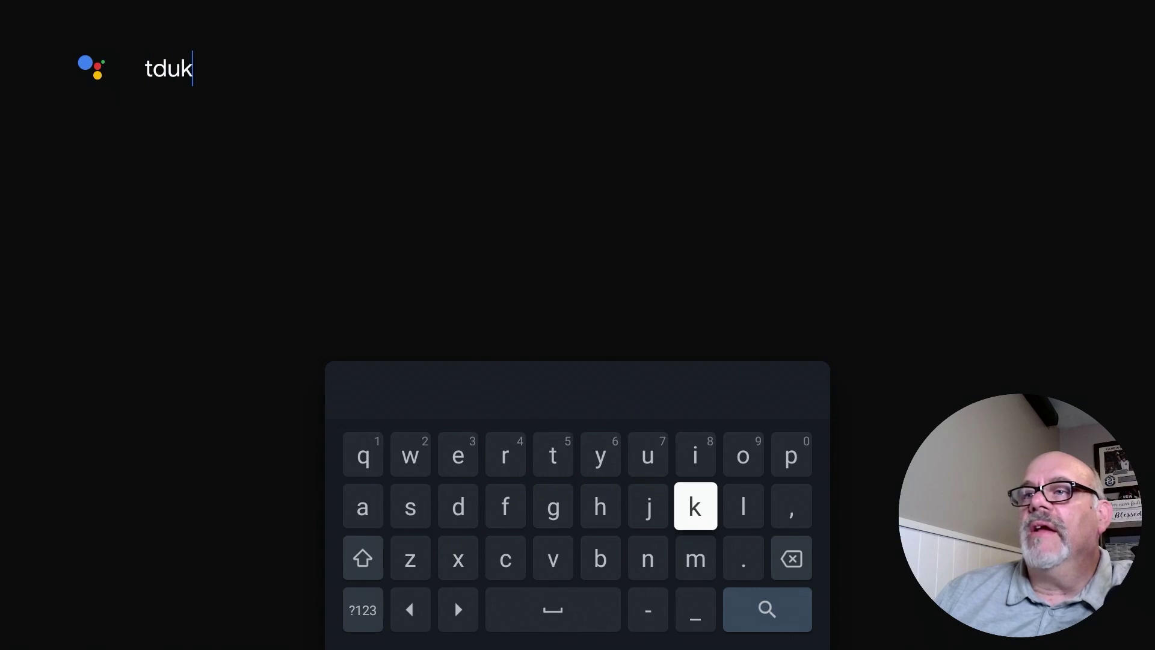
{"action": "key", "text": "Down"}
{"action": "key", "text": "Down"}
{"action": "key", "text": "Right"}
{"action": "key", "text": "Return"}
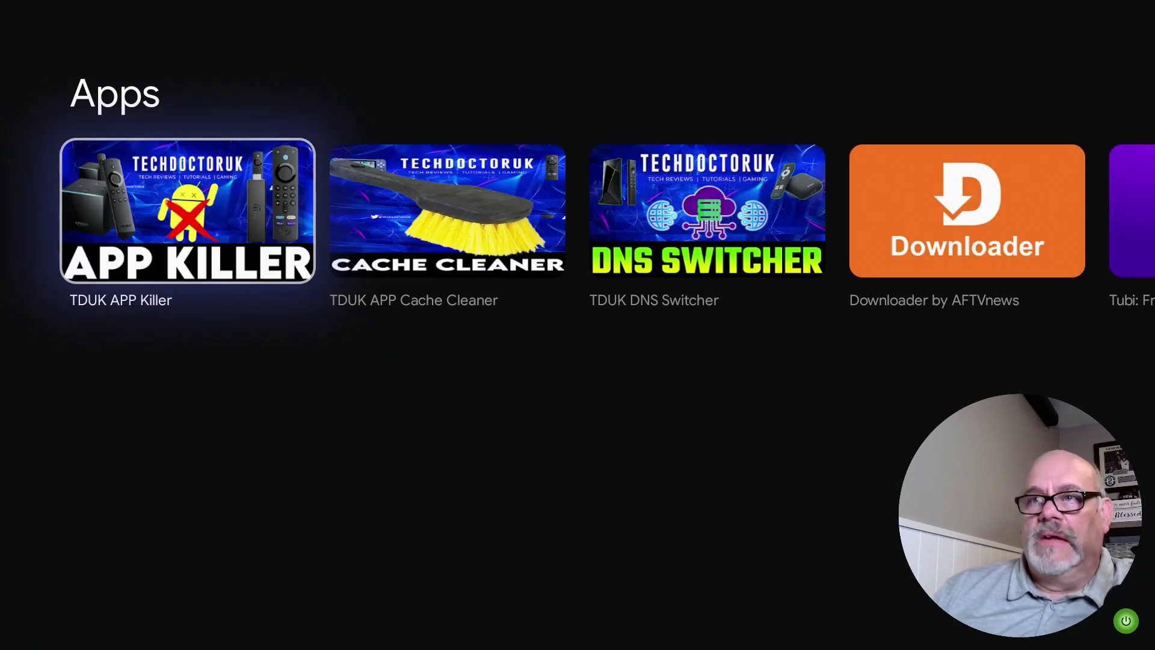
Open the TDUK DNS Switcher result and install it from its store page
{"action": "key", "text": "Right"}
{"action": "key", "text": "Left"}
{"action": "key", "text": "Right"}
{"action": "key", "text": "Right"}
{"action": "key", "text": "Left"}
{"action": "key", "text": "Left"}
{"action": "key", "text": "Right"}
{"action": "key", "text": "Right"}
{"action": "key", "text": "Left"}
{"action": "key", "text": "Left"}
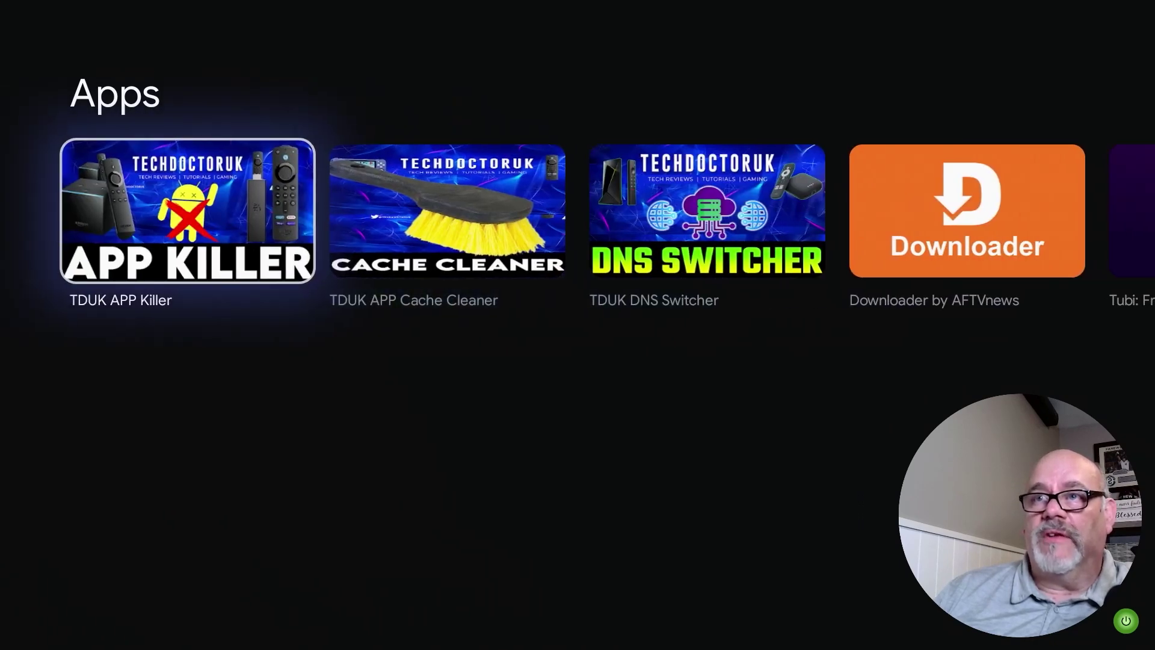
{"action": "key", "text": "Right"}
{"action": "key", "text": "Right"}
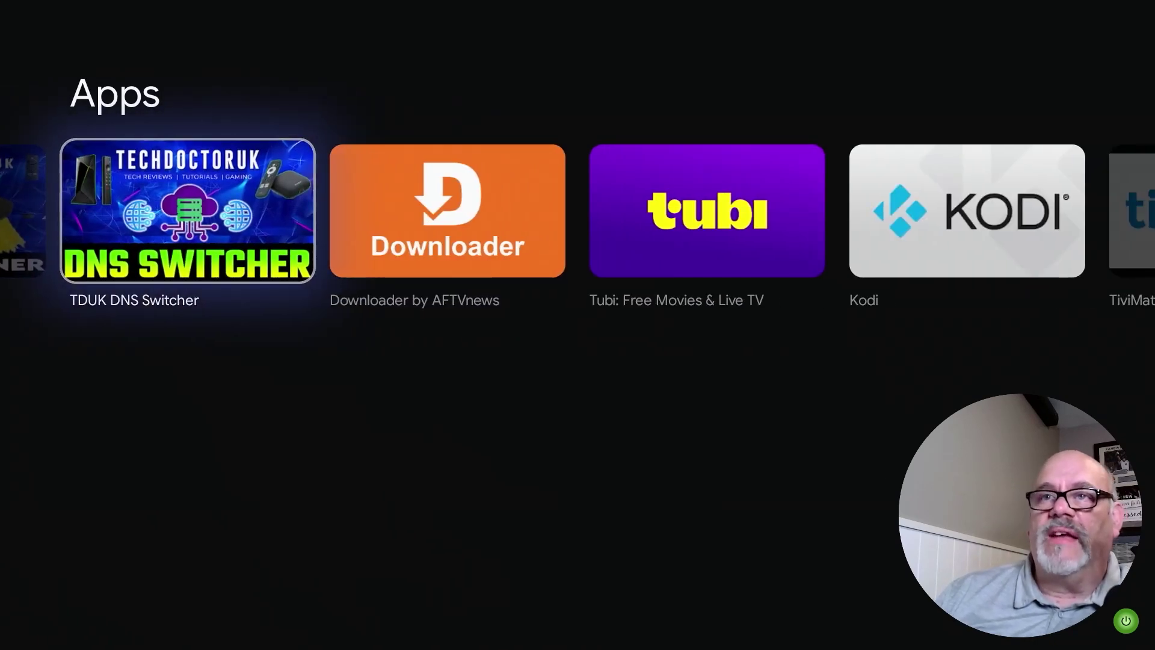
{"action": "key", "text": "Return"}
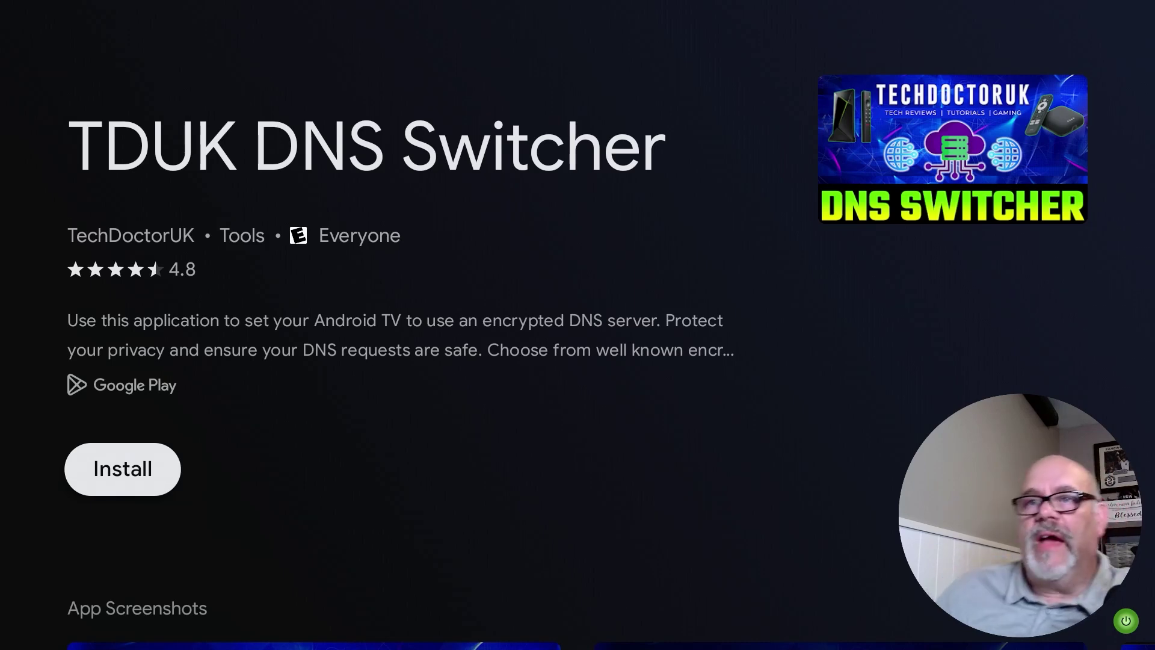
{"action": "key", "text": "Return"}
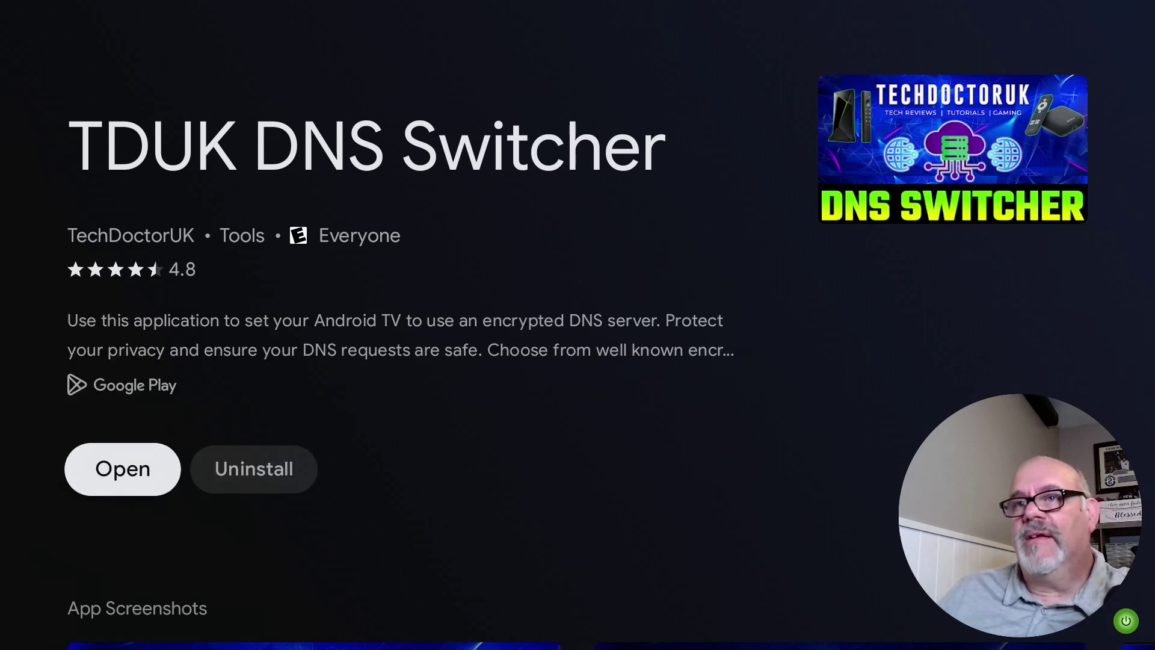
Launch DNS Switcher, accept the new key pair, connect via ADB, and always allow this computer
{"action": "key", "text": "Return"}
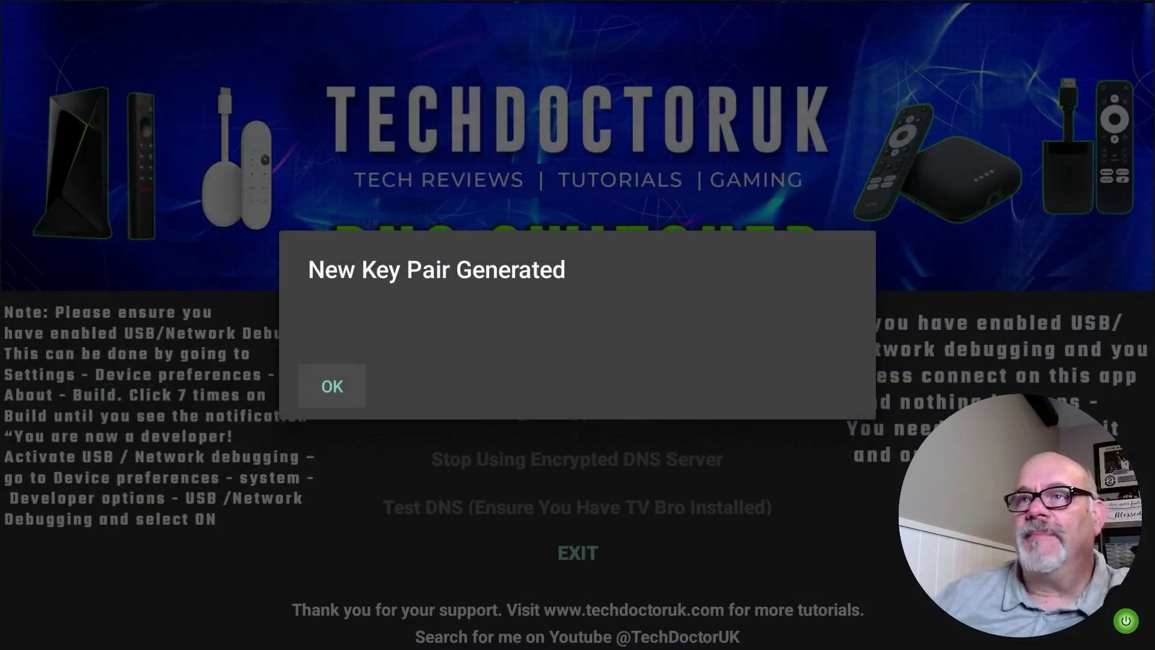
{"action": "key", "text": "Return"}
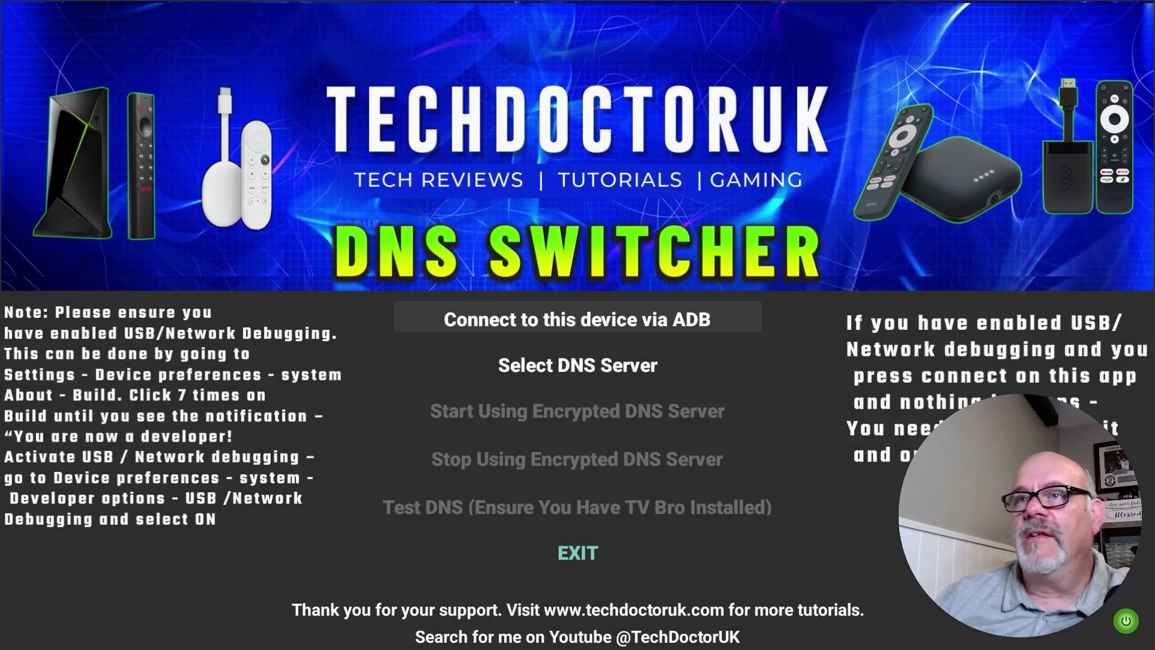
{"action": "key", "text": "Return"}
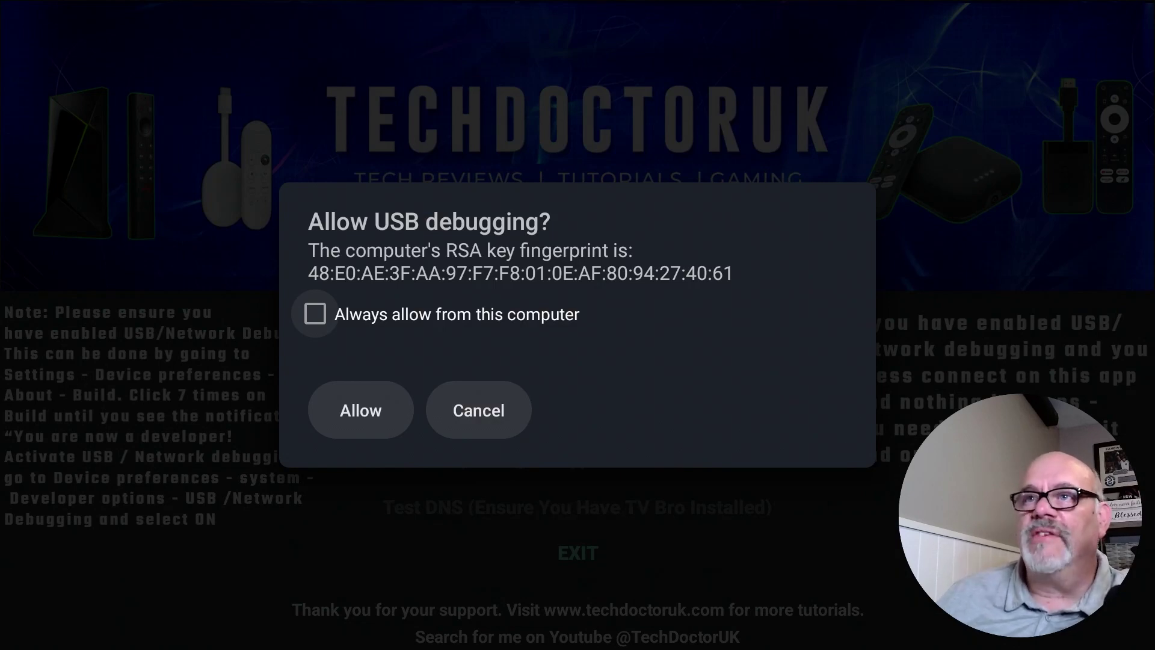
{"action": "key", "text": "Return"}
{"action": "key", "text": "Down"}
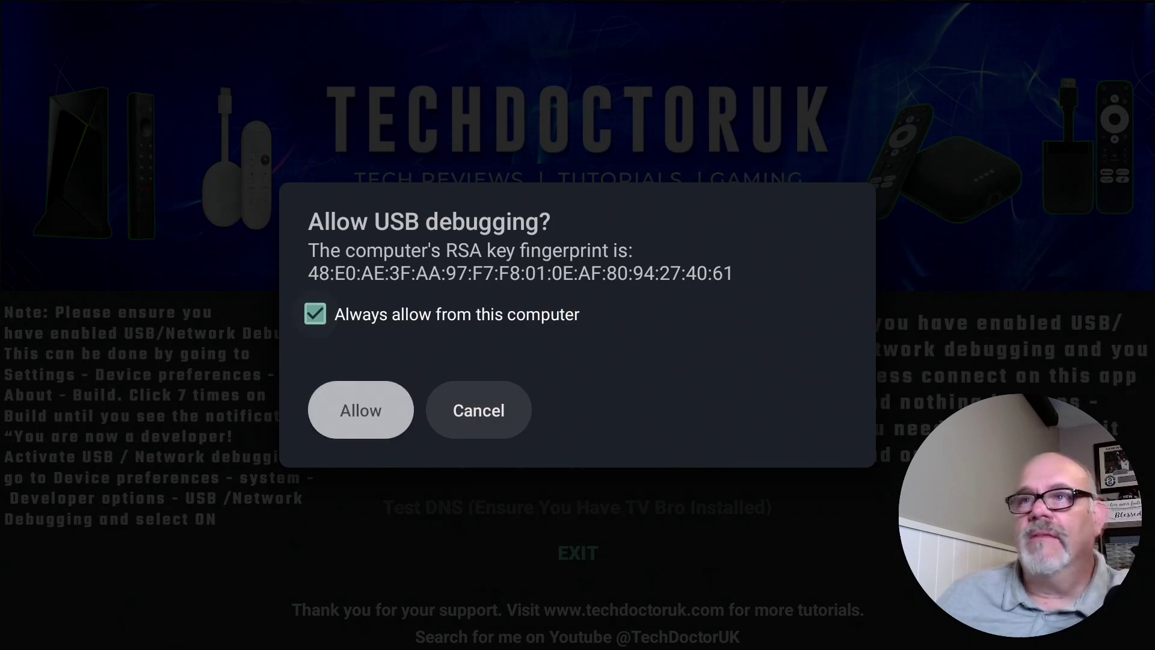
{"action": "key", "text": "Return"}
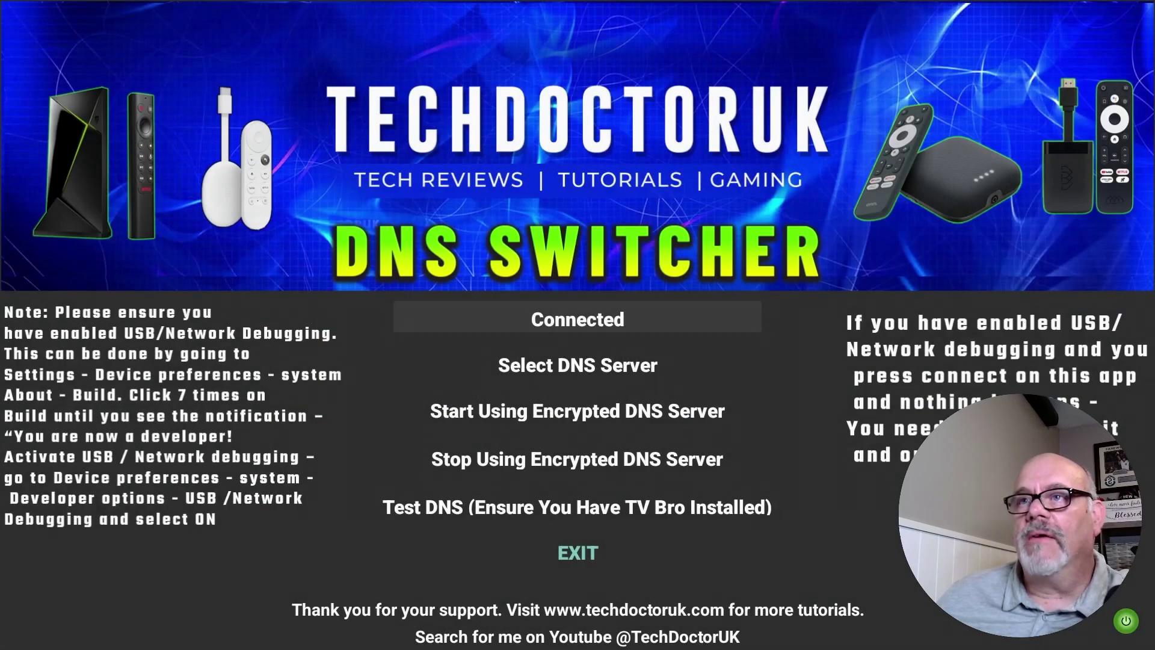